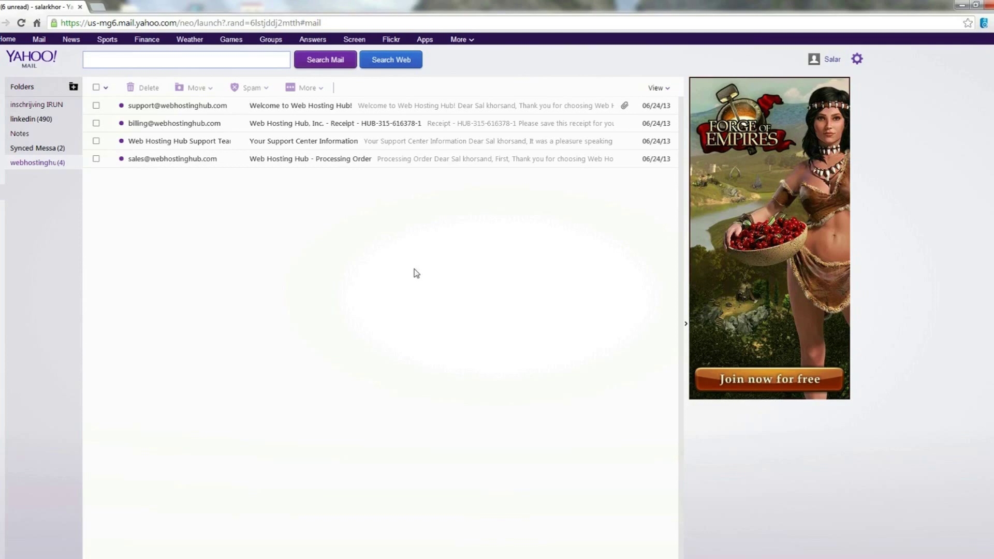
Open the 'Welcome to Web Hosting Hub!' email and follow its AMP login link.
left_click_drag(131, 138, 207, 146)
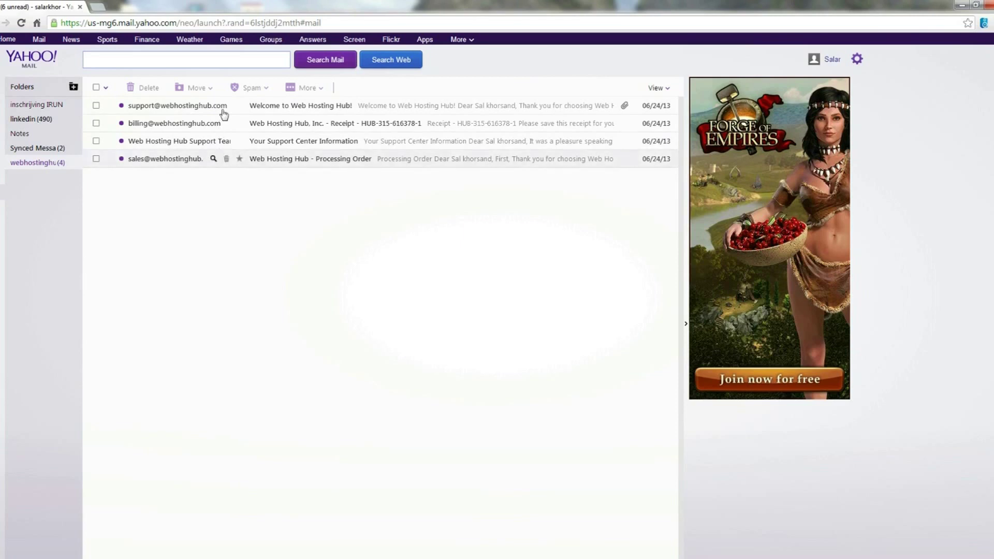
left_click(258, 109)
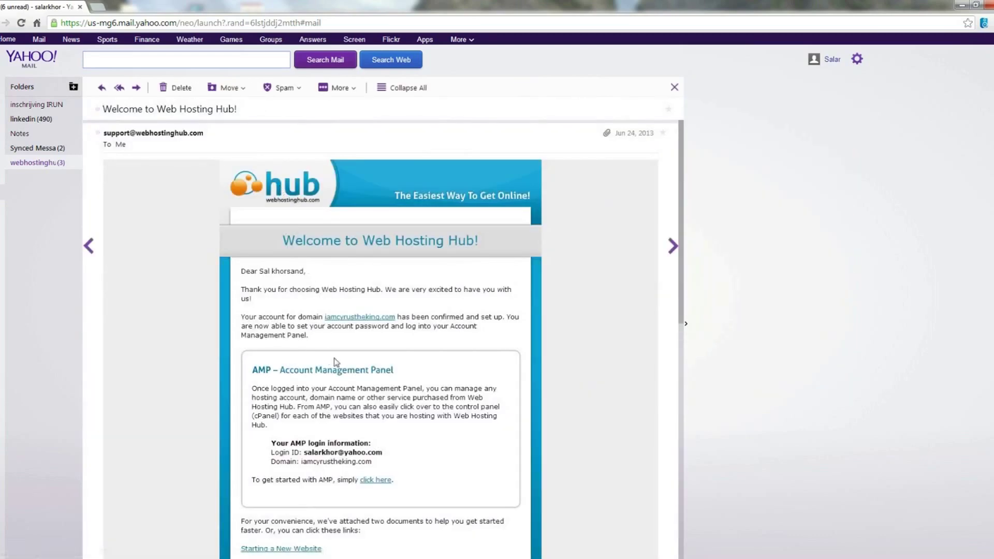
scroll(342, 378, "down", 1)
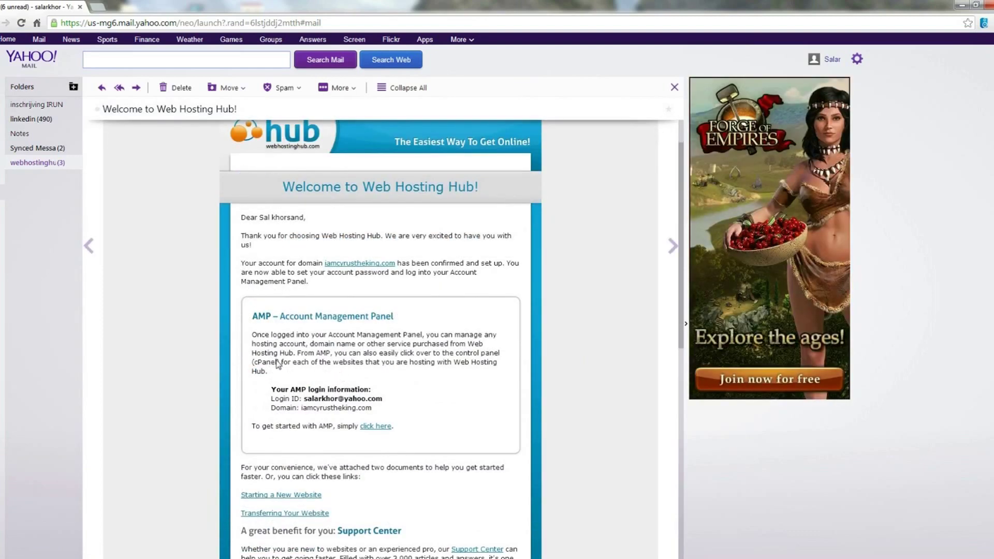
left_click_drag(274, 363, 255, 364)
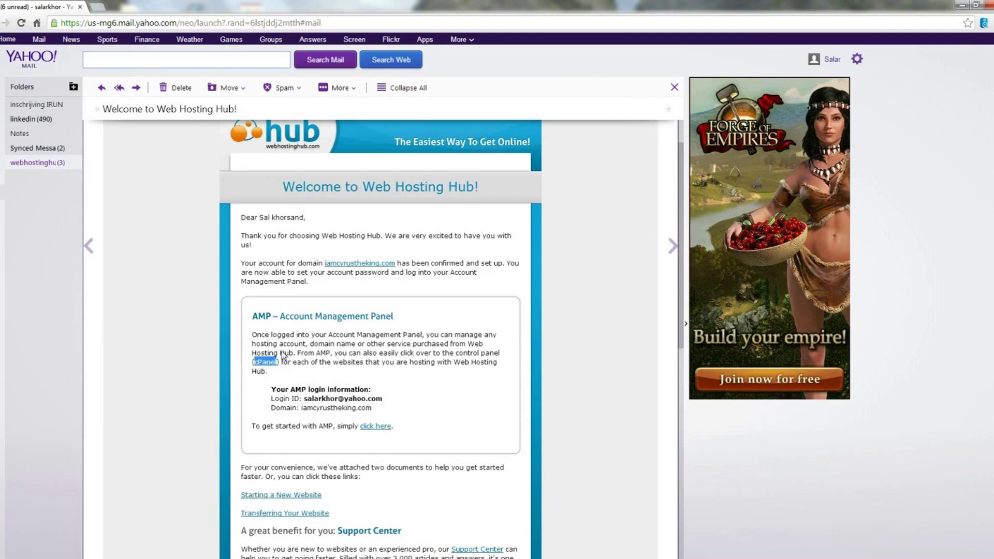
left_click_drag(333, 336, 417, 338)
left_click(420, 337)
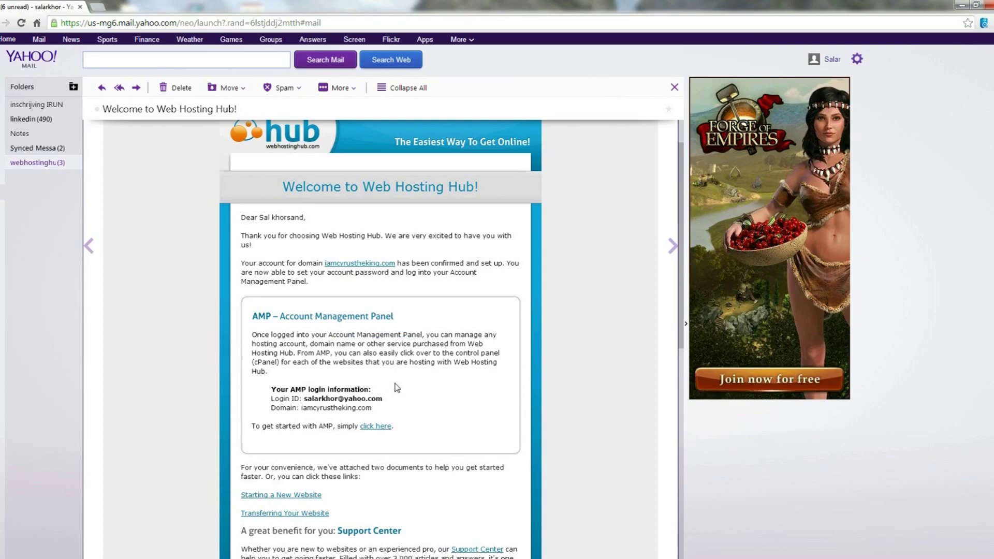
left_click(374, 427)
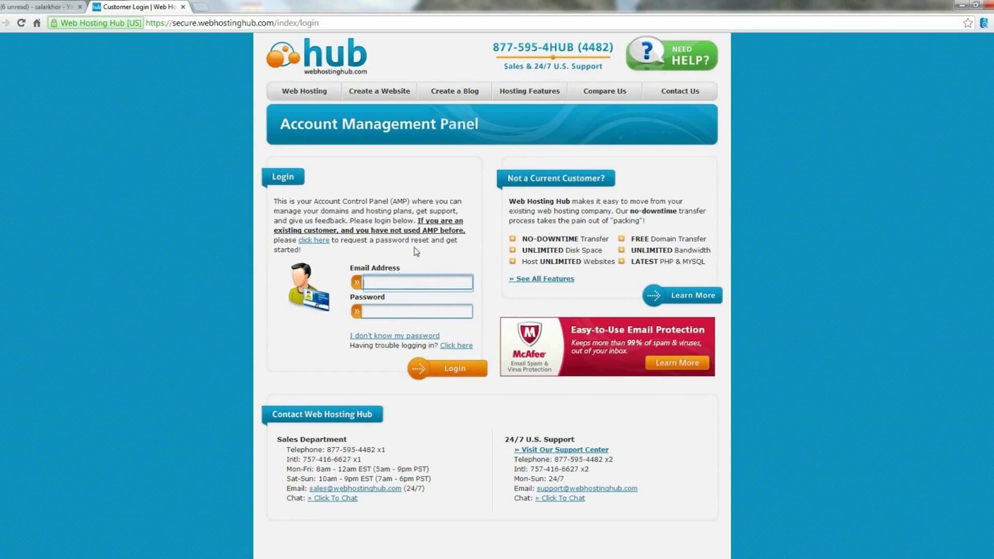
Check the first-time AMP note and password reset form, then return to the login page.
left_click_drag(419, 222, 464, 231)
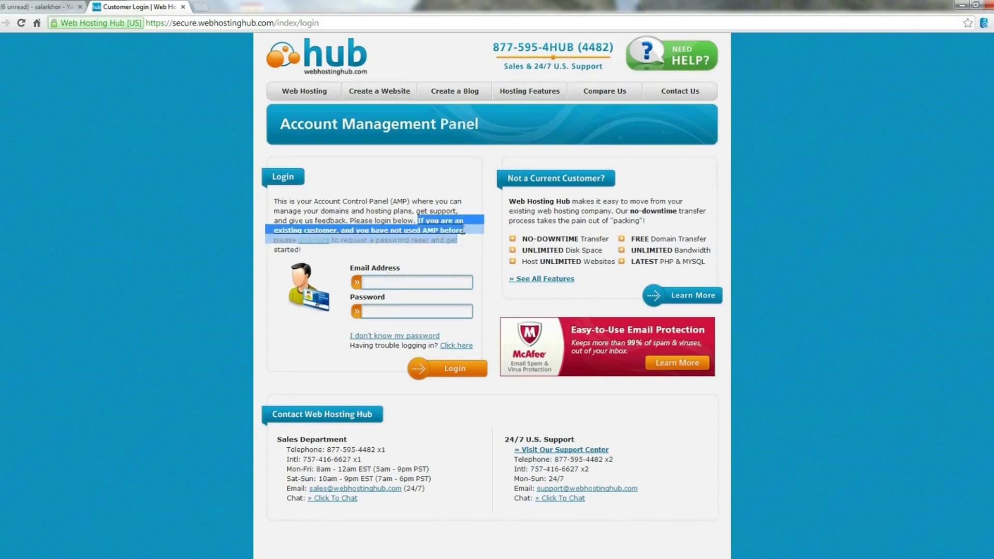
left_click(317, 241)
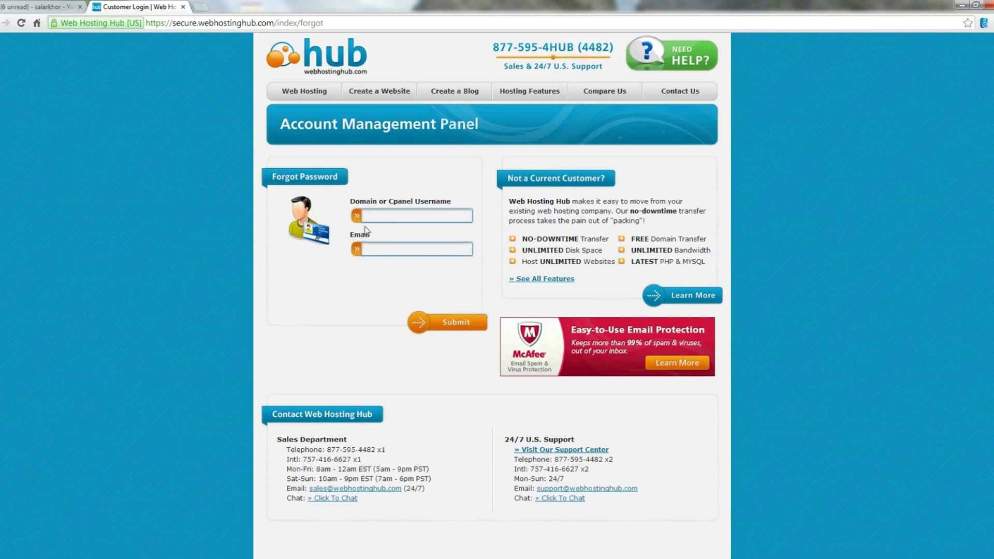
left_click(366, 248)
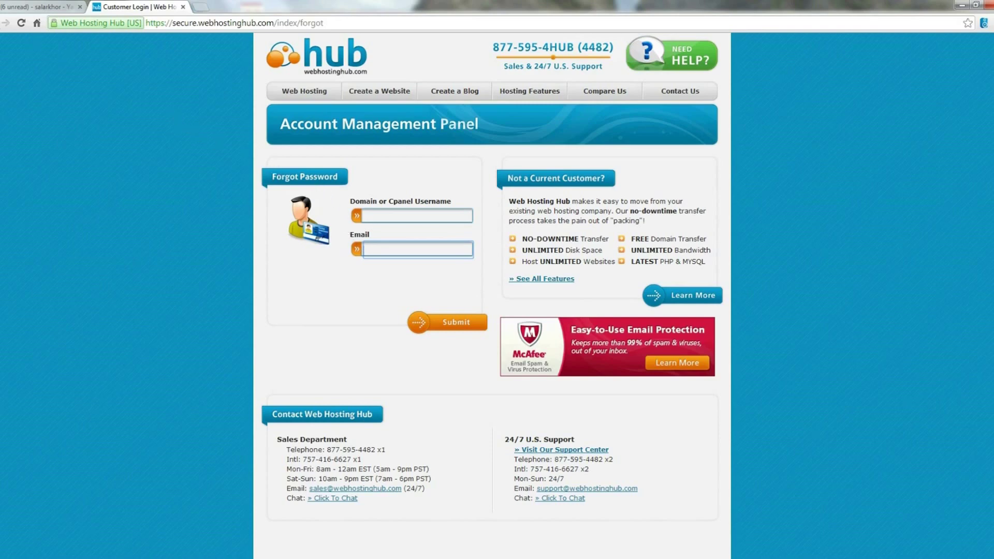
key("alt+Left")
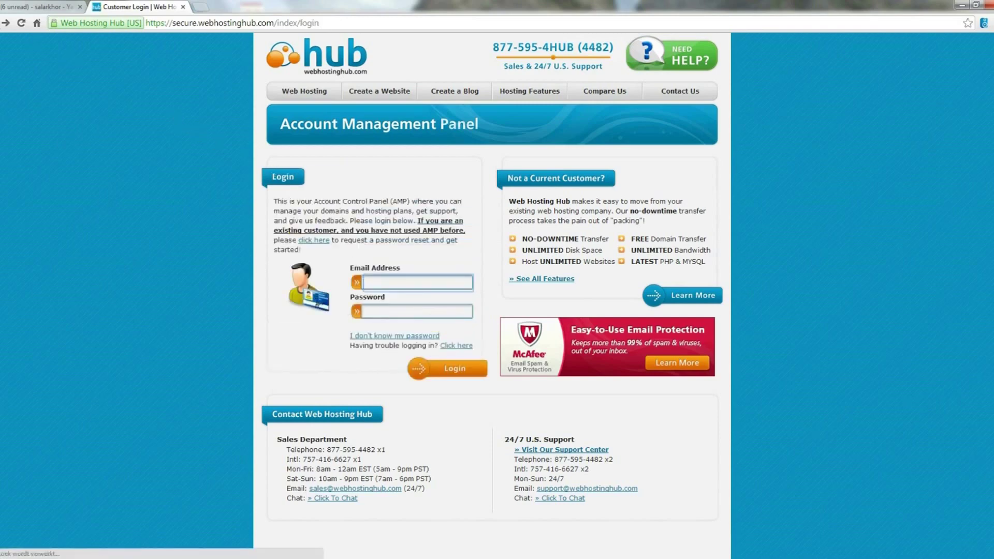
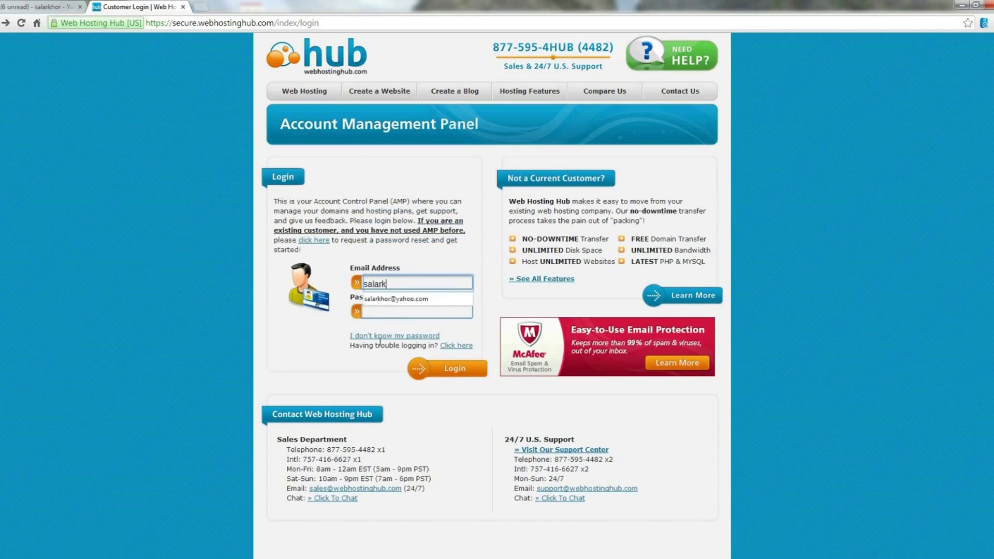
Enter the account e-mail address and password on the AMP login form.
key("Tab")
type("•••••")
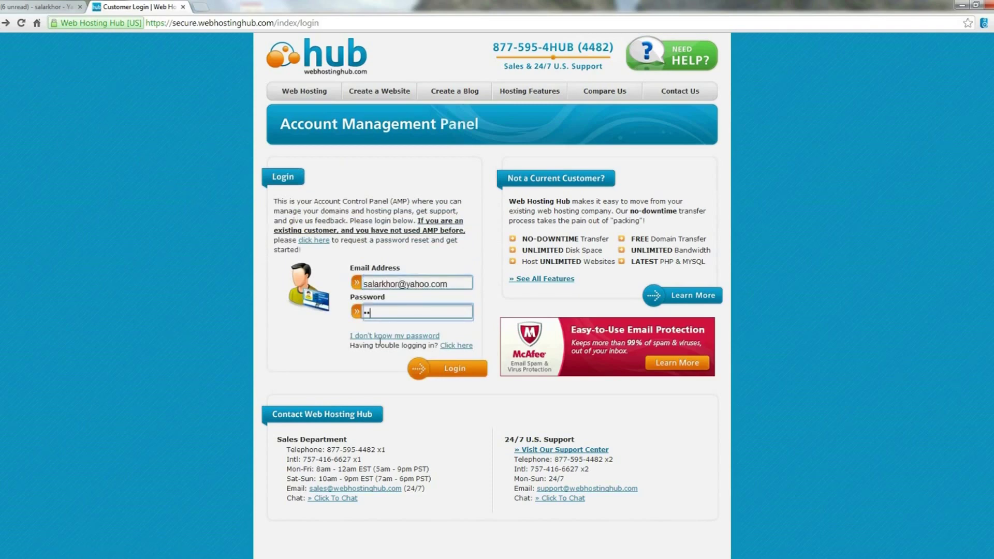
type("••••")
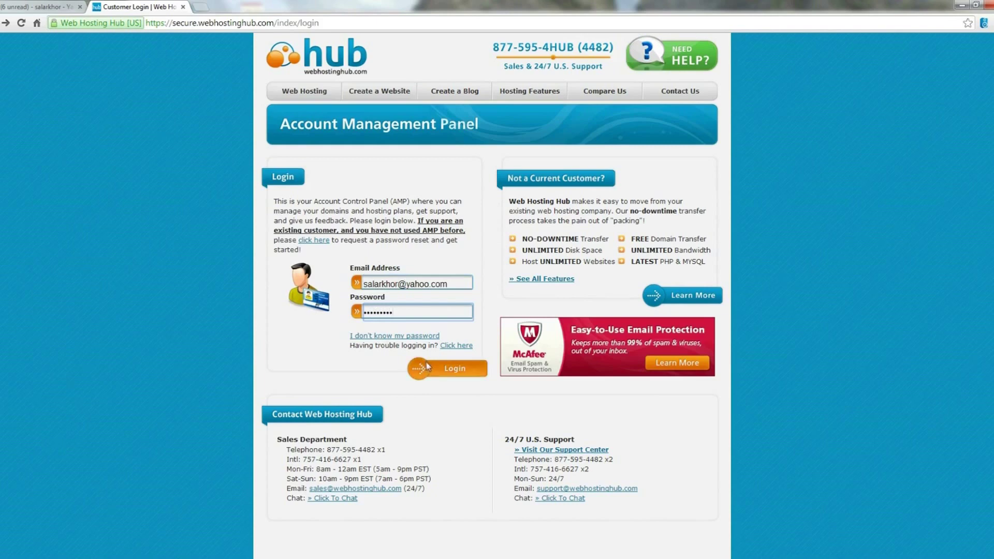
Log in to the Account Management Panel and open cPanel for iamcyrustheking.com.
left_click(430, 368)
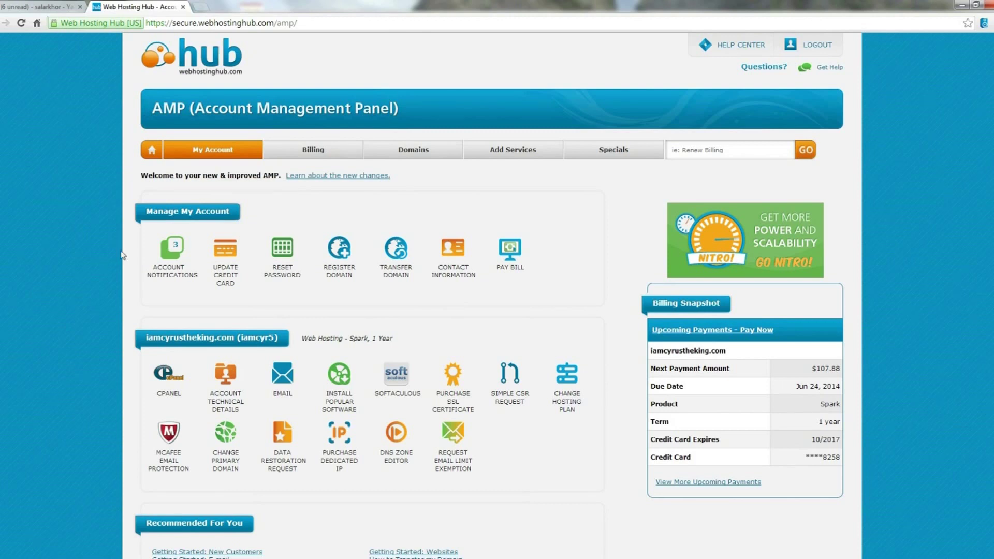
left_click(171, 392)
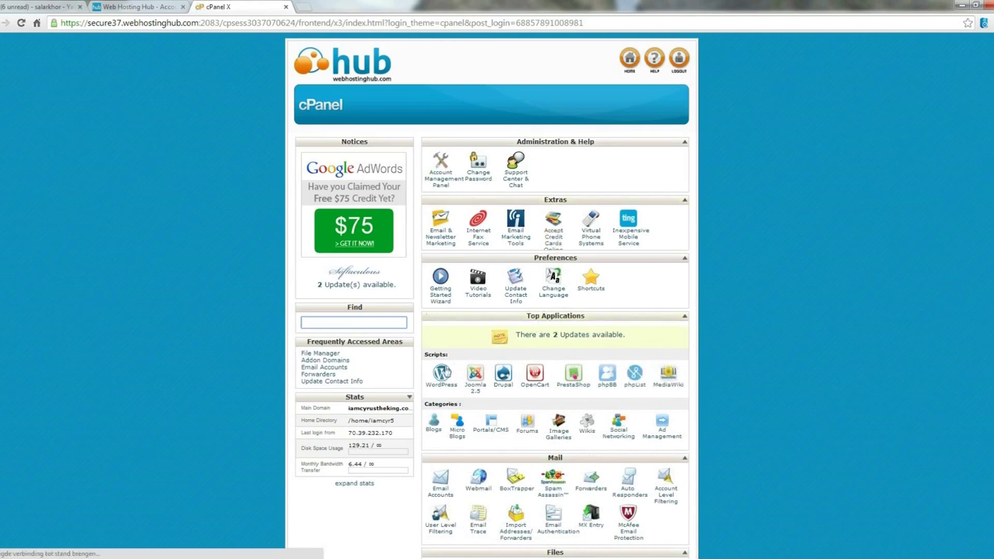
Open the Softaculous WordPress installer and choose great-2-awesome.com as the install domain.
left_click(438, 382)
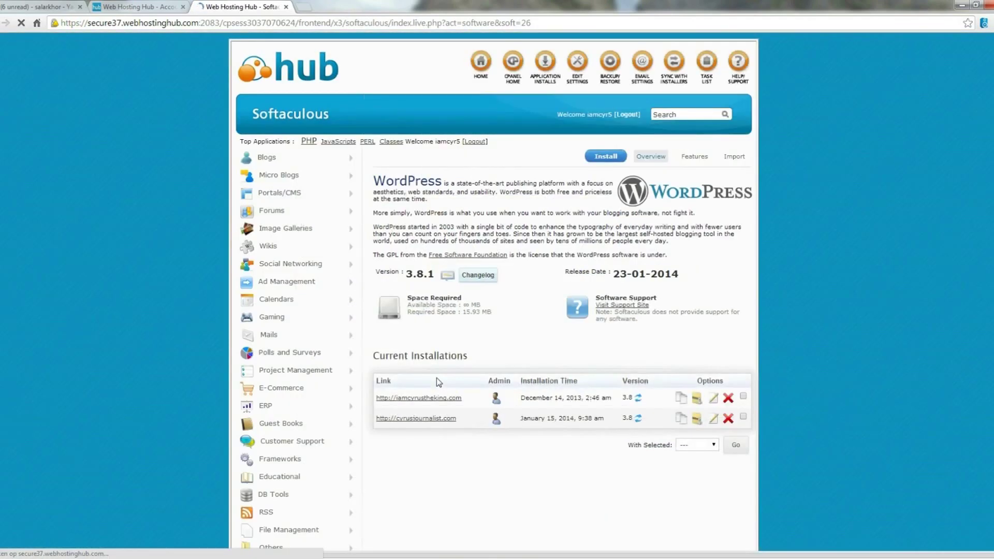
left_click(606, 158)
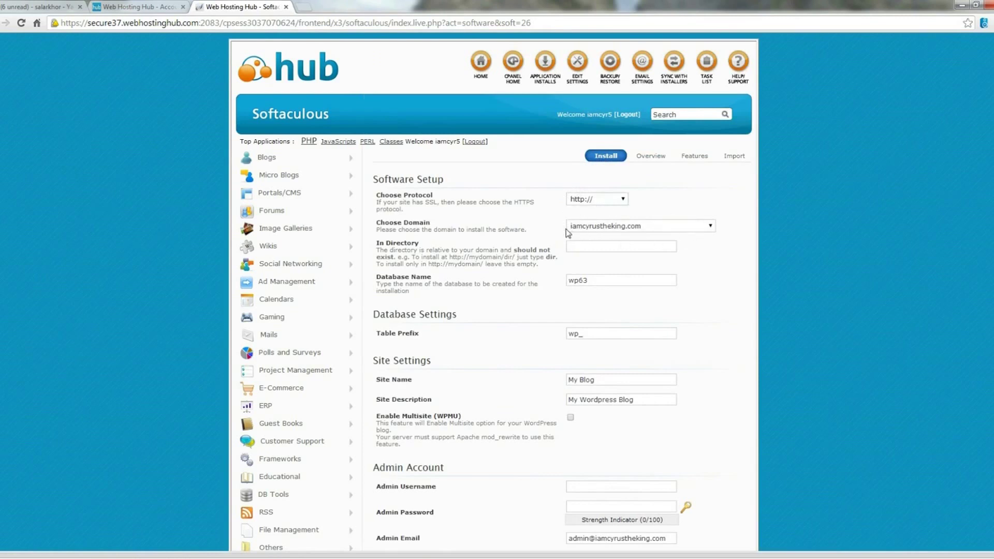
left_click(599, 230)
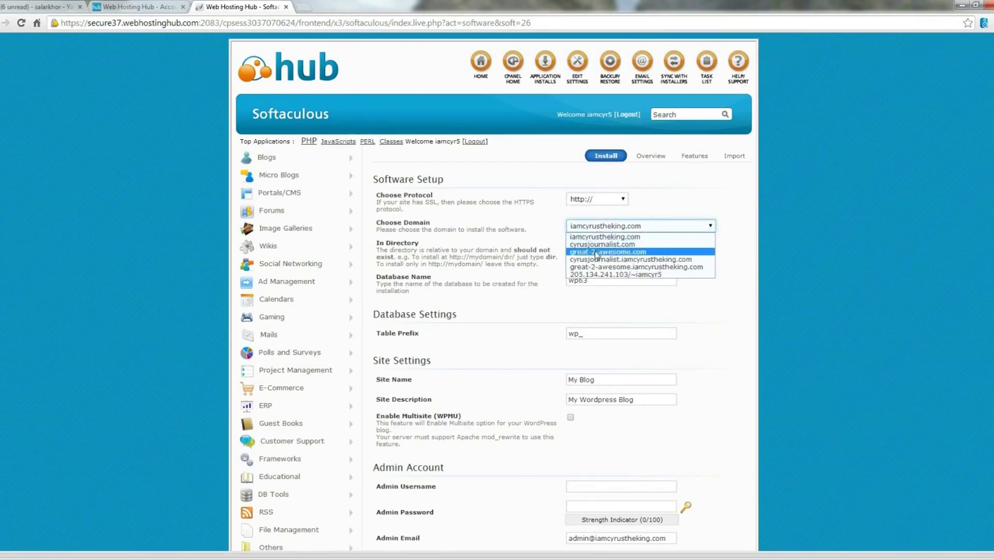
left_click(598, 253)
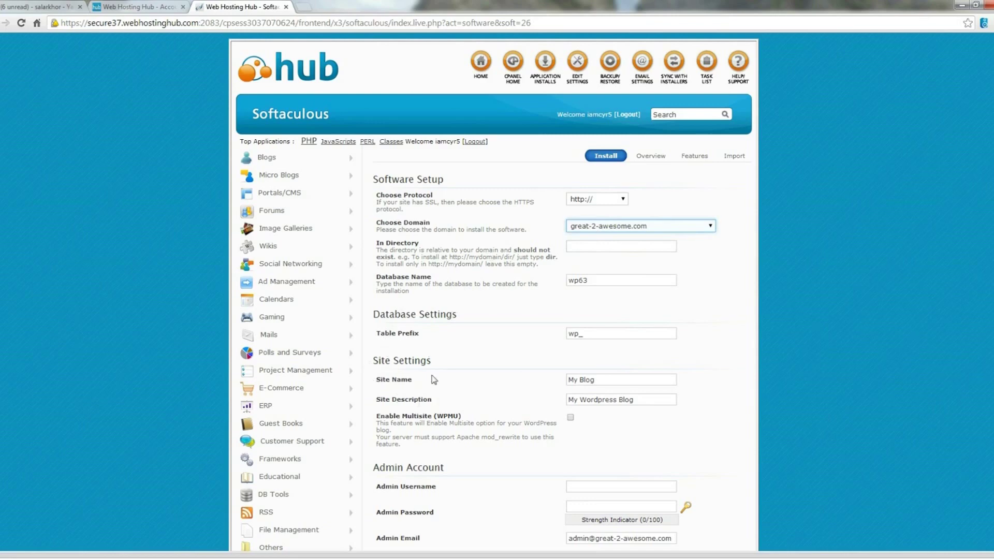
scroll(434, 379, "down", 2)
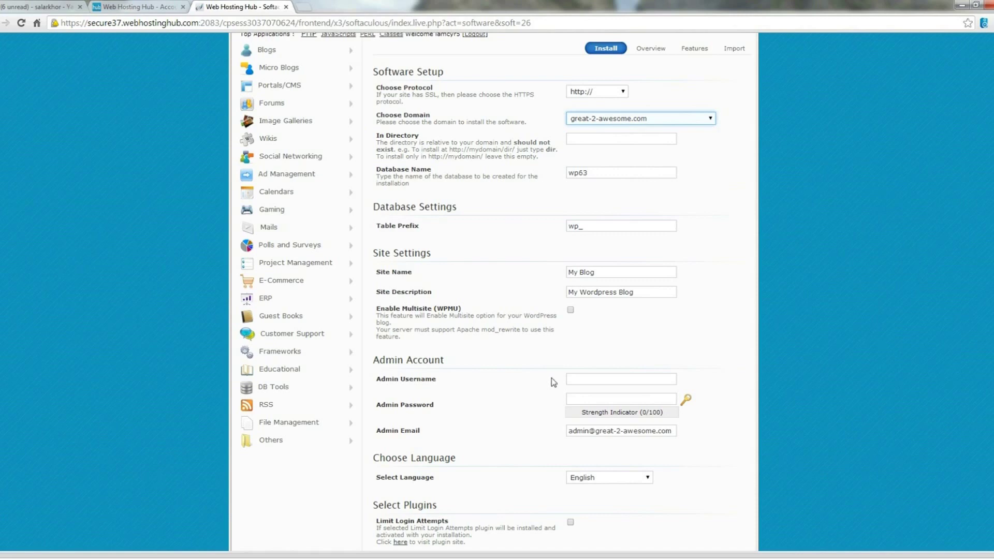
Set the admin username to 'admin' and enter the admin password.
left_click(572, 380)
type("admin")
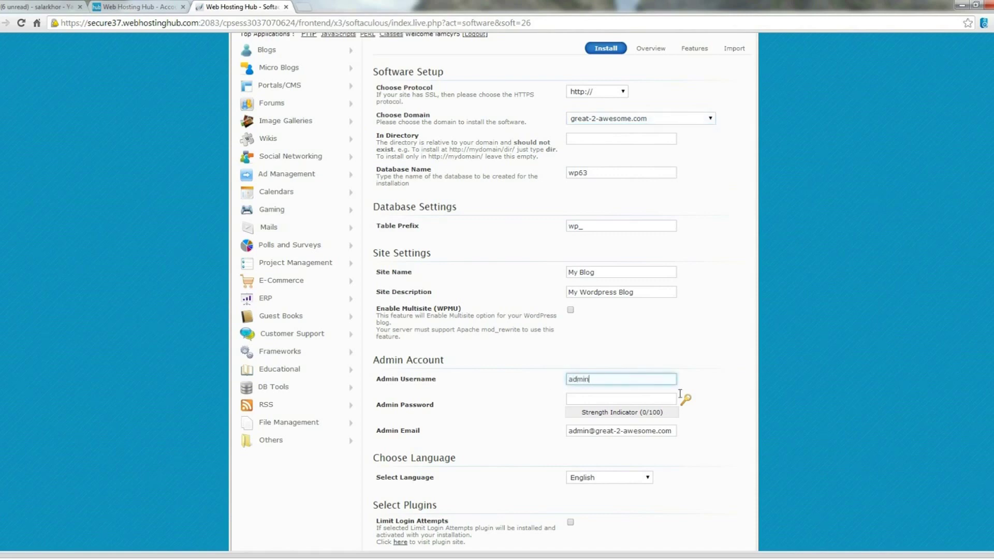
left_click(623, 400)
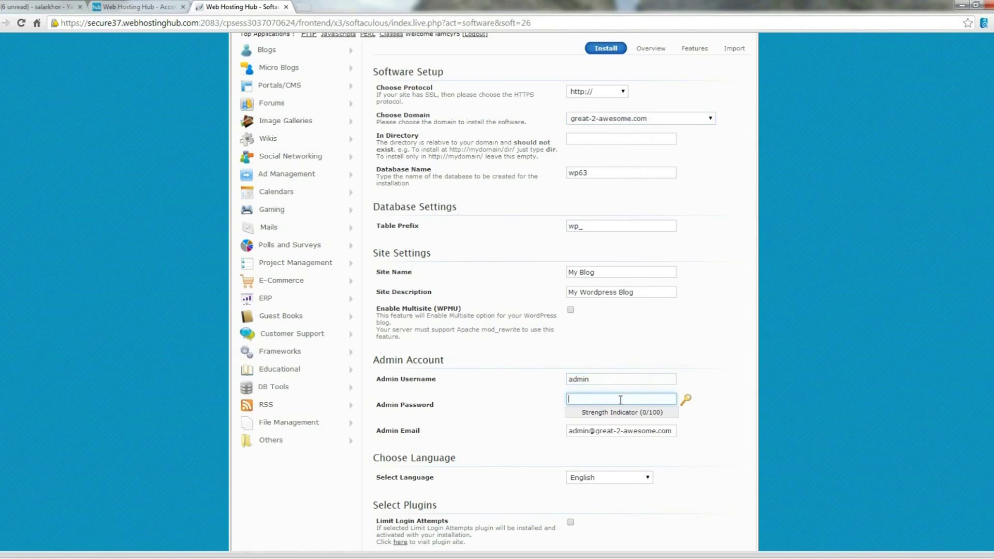
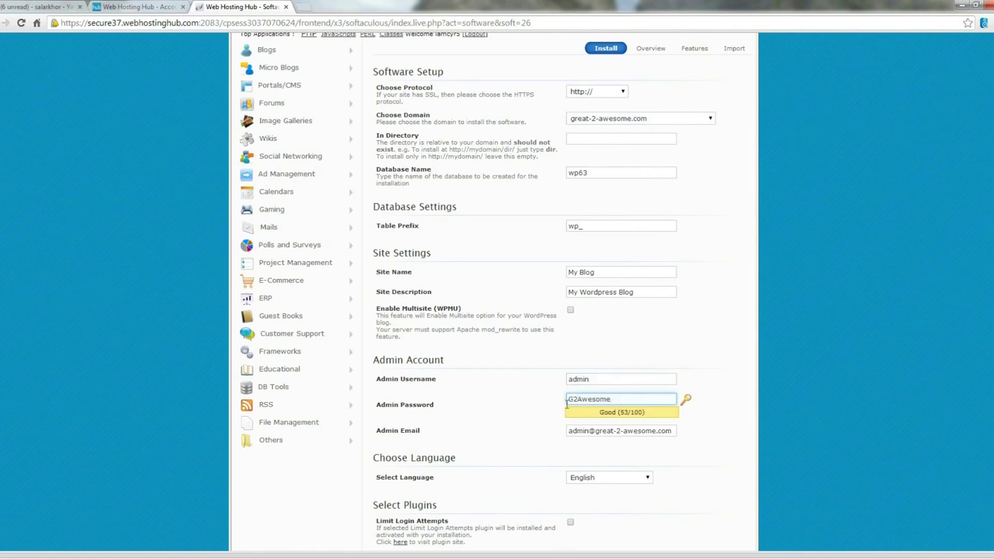
Replace the admin e-mail with the owner's own address and run the installation.
triple_click(585, 431)
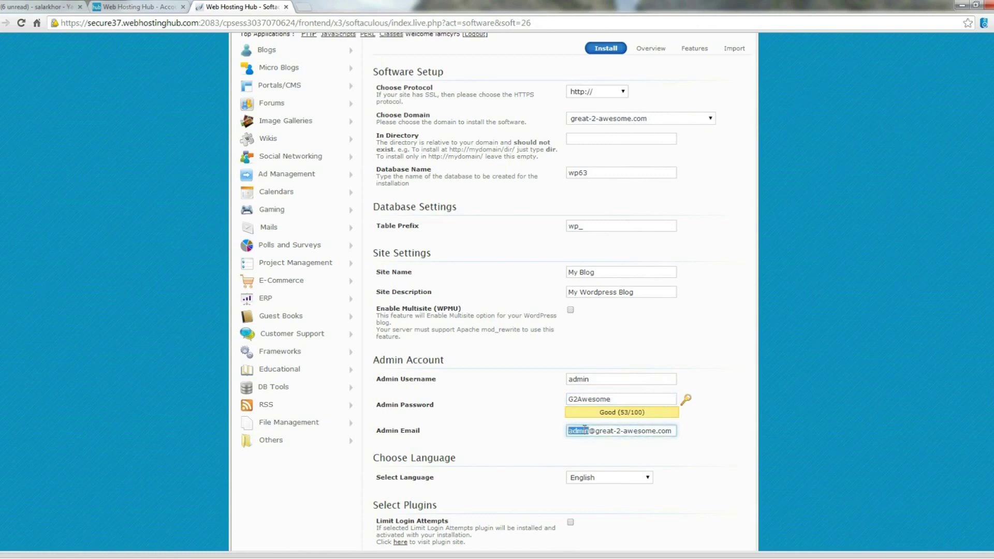
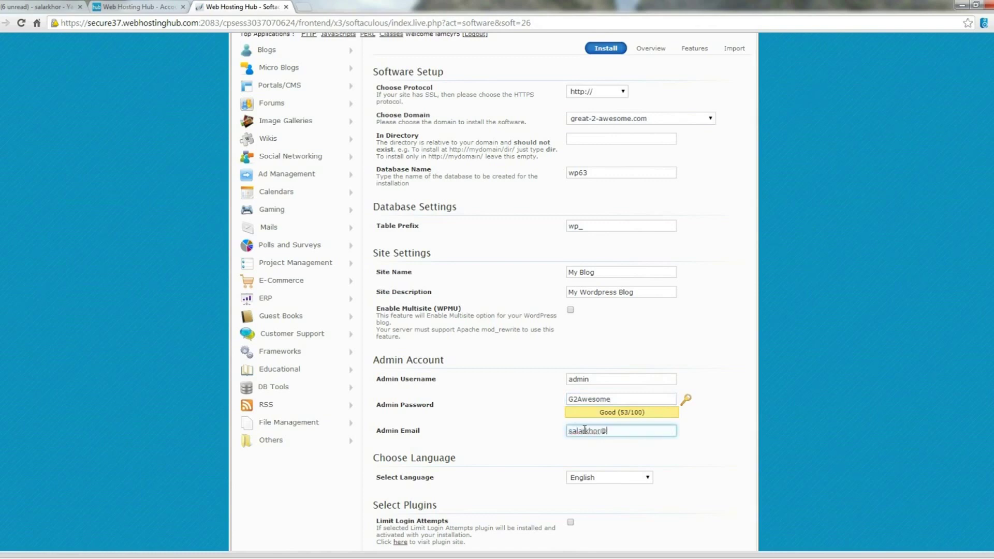
left_click(505, 449)
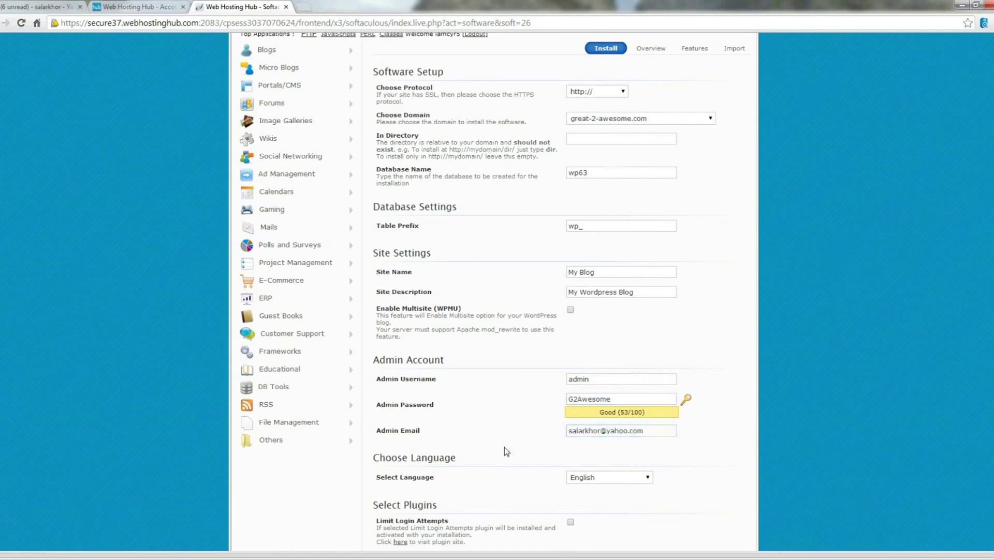
scroll(505, 448, "down", 3)
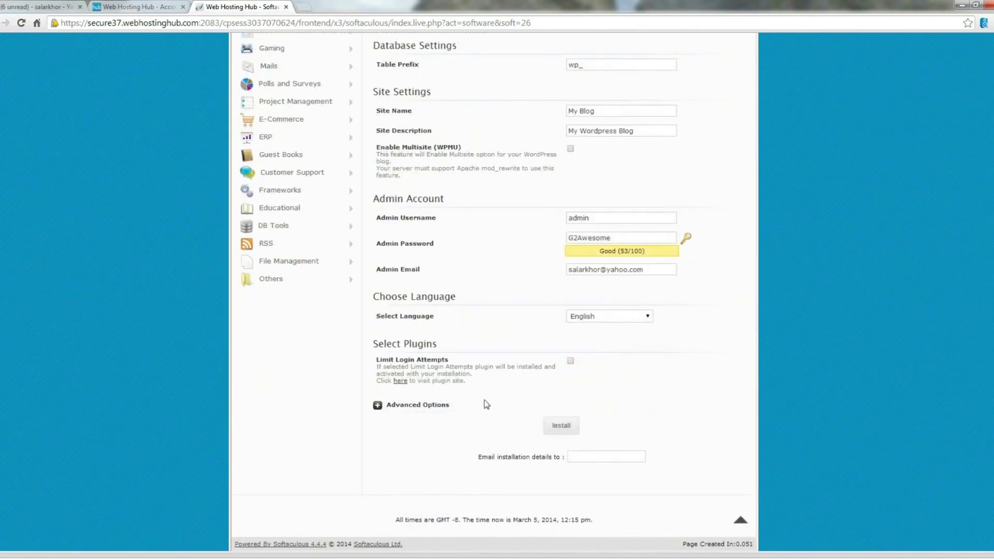
left_click(551, 430)
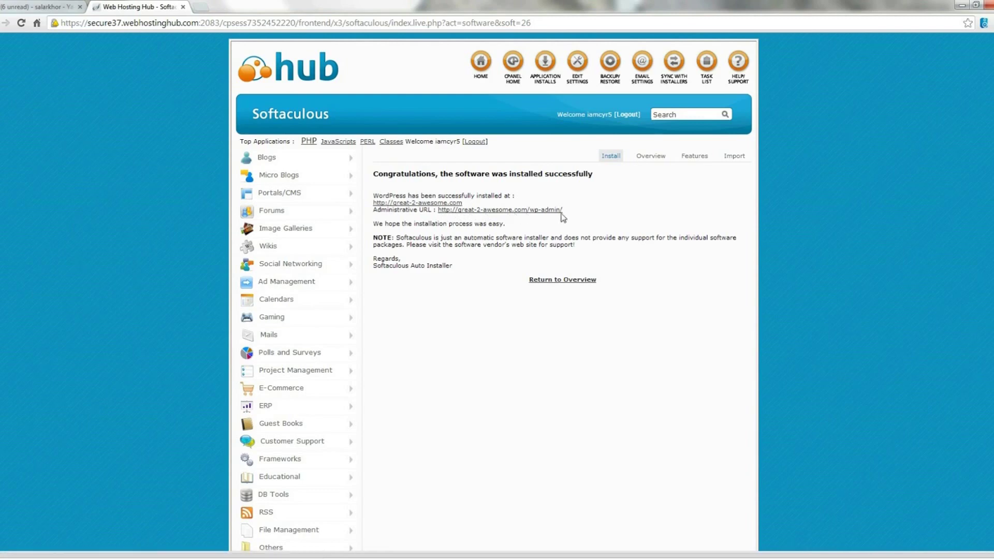
Log in to great-2-awesome.com's WordPress admin as 'admin' with the site password.
left_click_drag(563, 210, 534, 217)
left_click(541, 213)
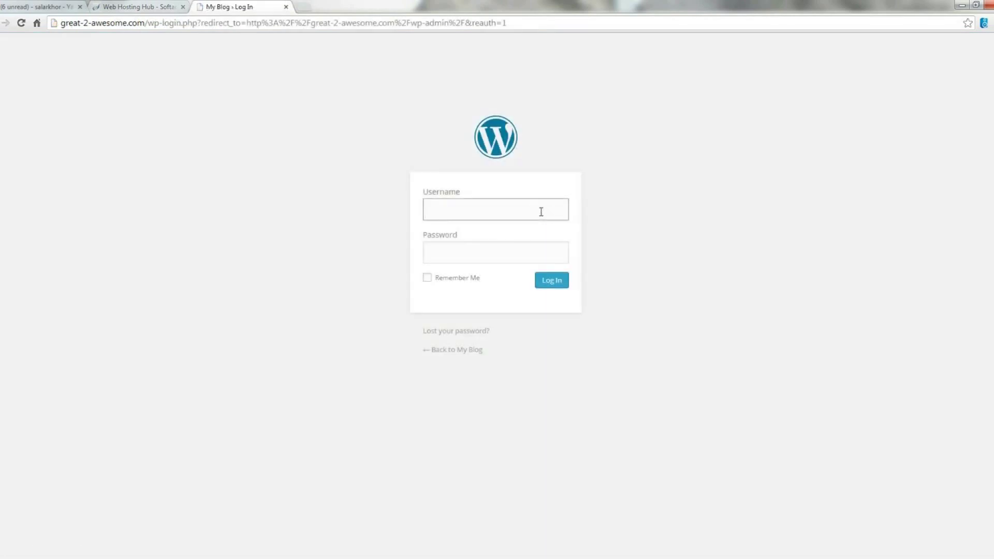
type("admin")
key("Tab")
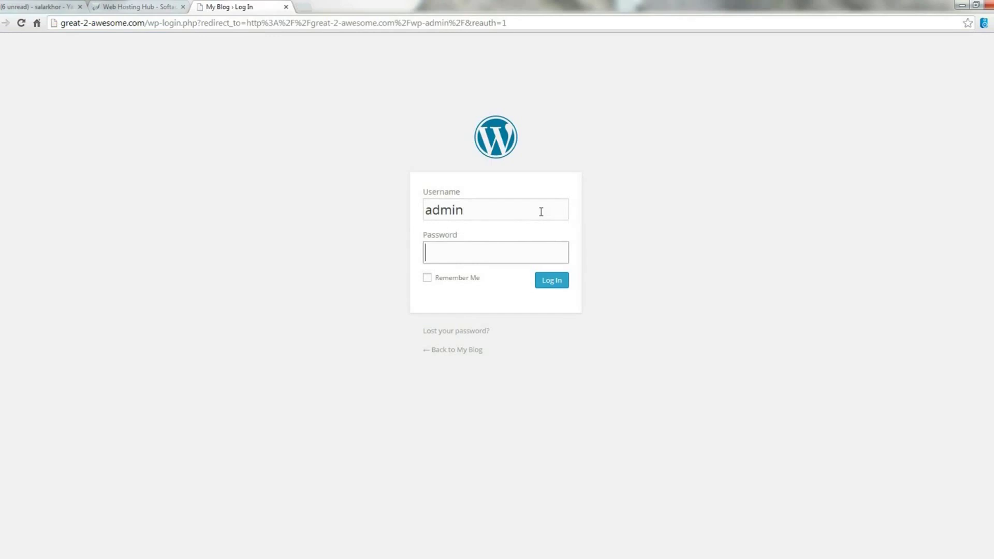
type("•••••••••")
key("Return")
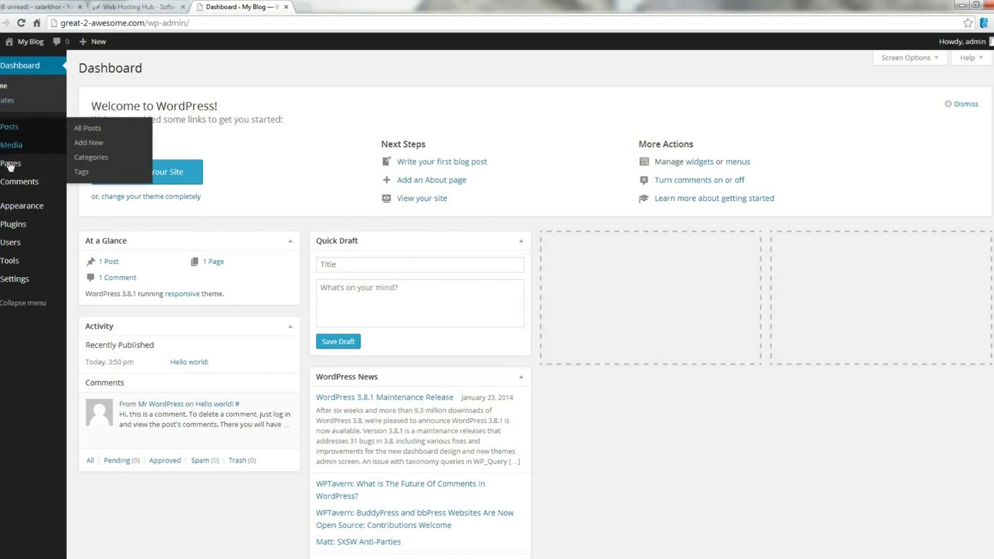
Review Settings > General, then go to Appearance > Themes > Add New.
mouse_move(13, 260)
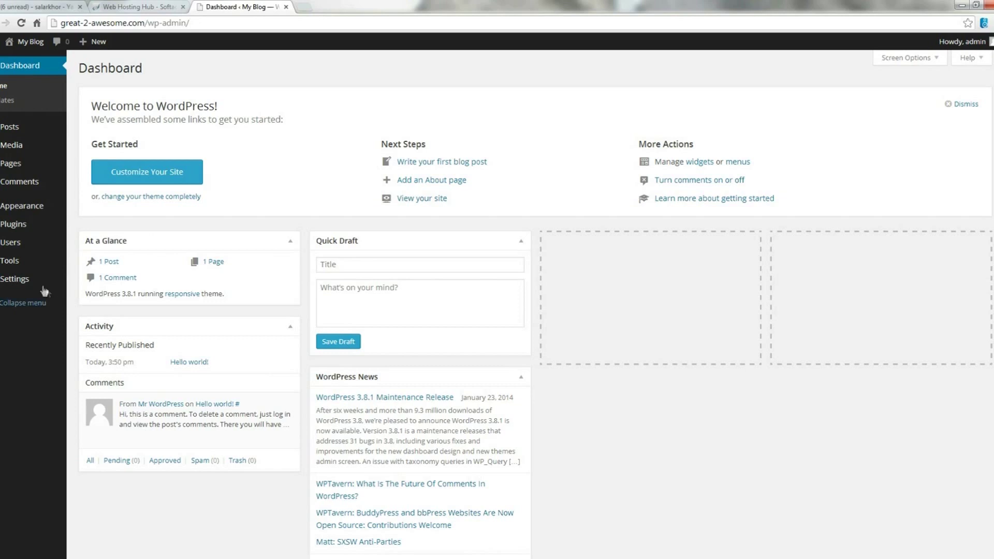
mouse_move(6, 283)
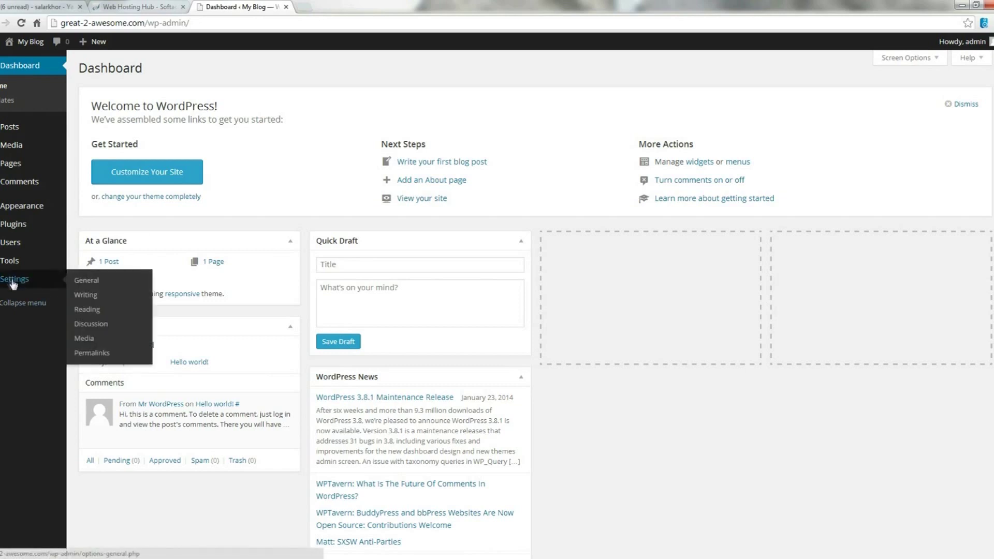
left_click(86, 281)
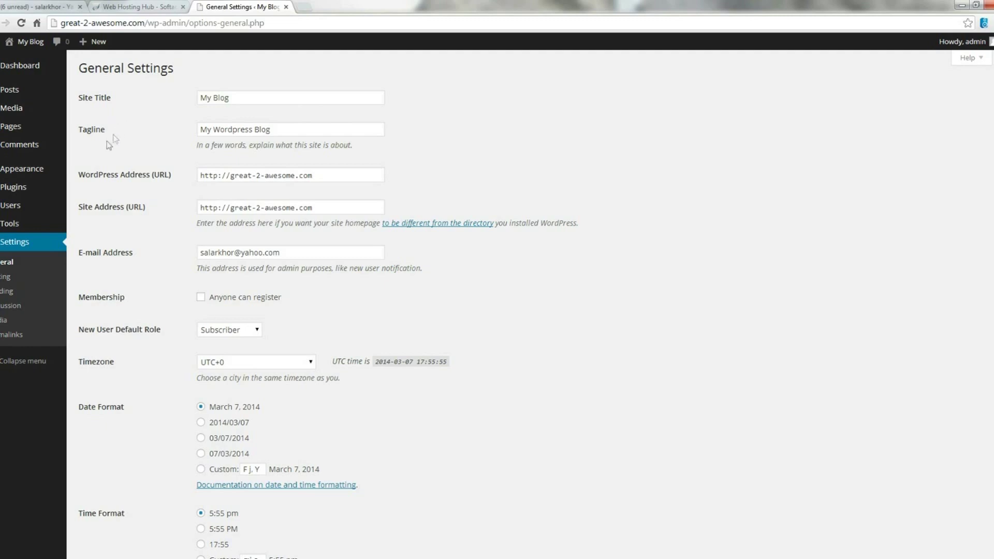
left_click(73, 171)
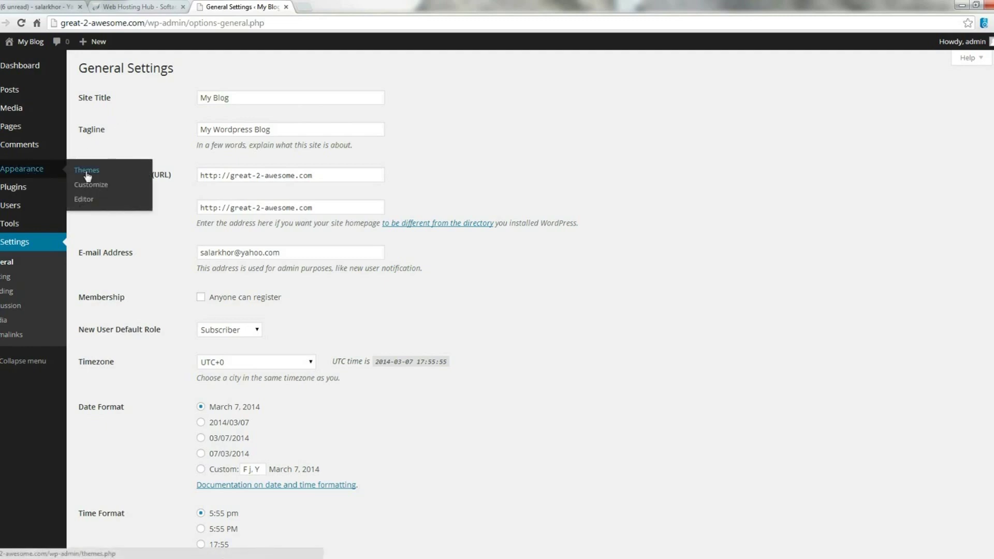
left_click(181, 88)
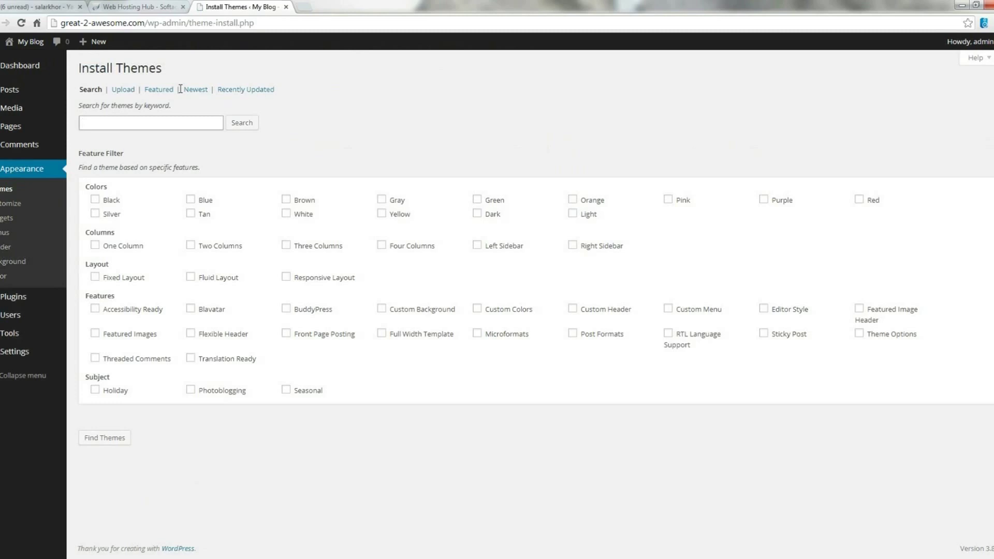
Search themes for 'responsive', install the Responsive theme and activate it.
type("responsive")
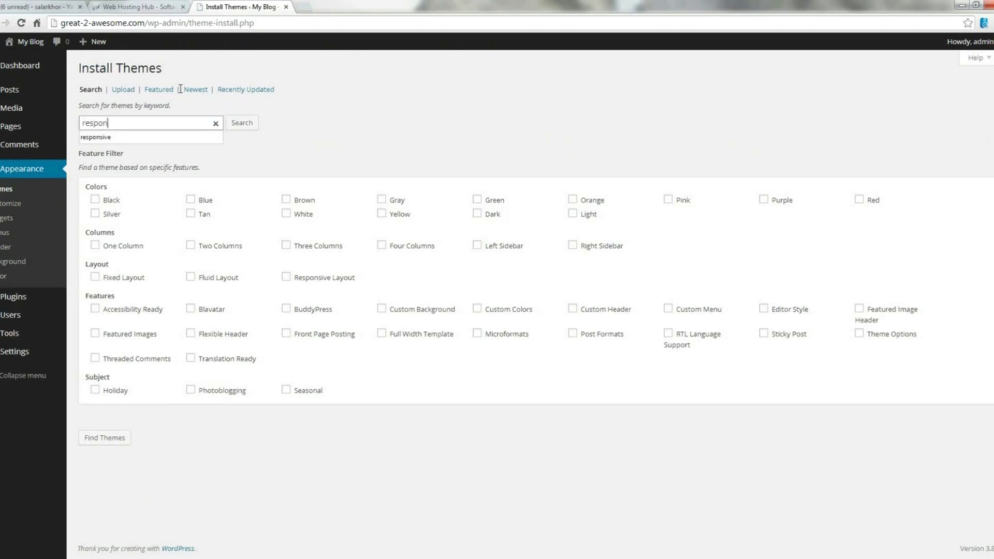
key("Return")
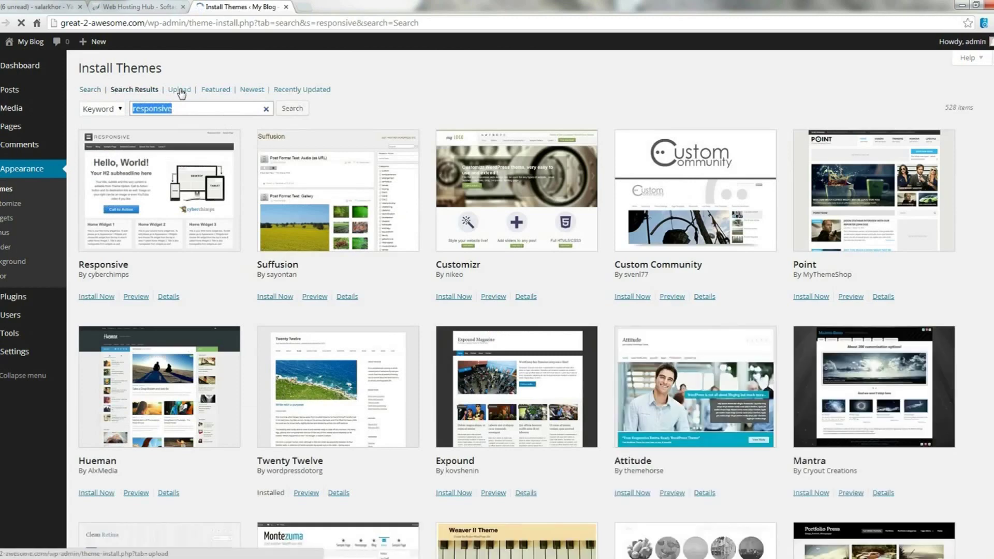
left_click(89, 299)
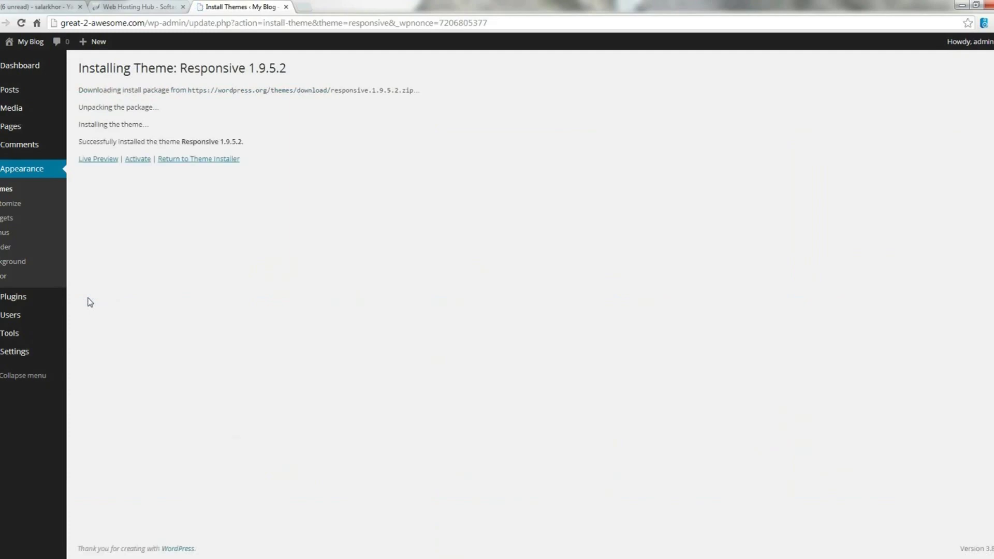
left_click(146, 161)
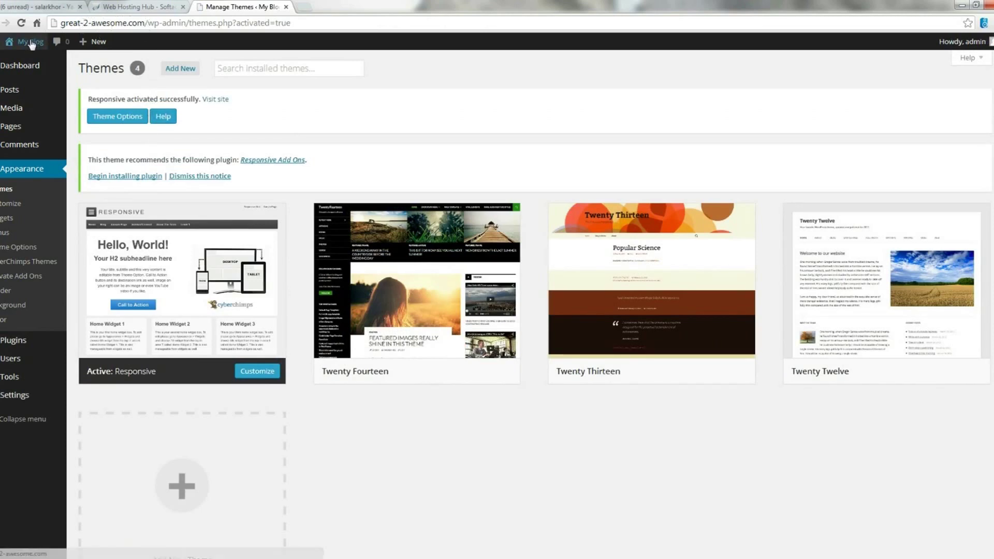
Open the live site from My Blog > Visit Site in a new tab.
mouse_move(31, 42)
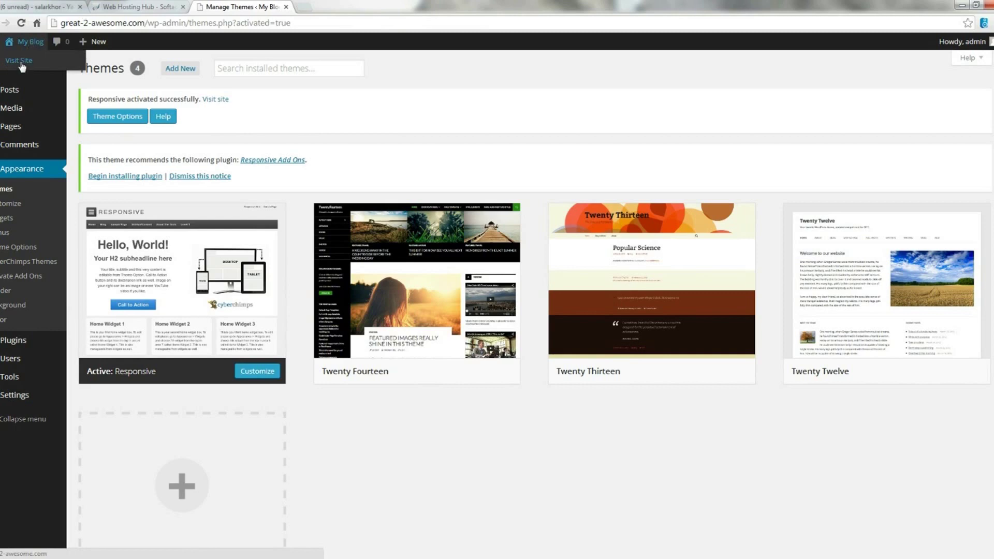
middle_click(24, 64)
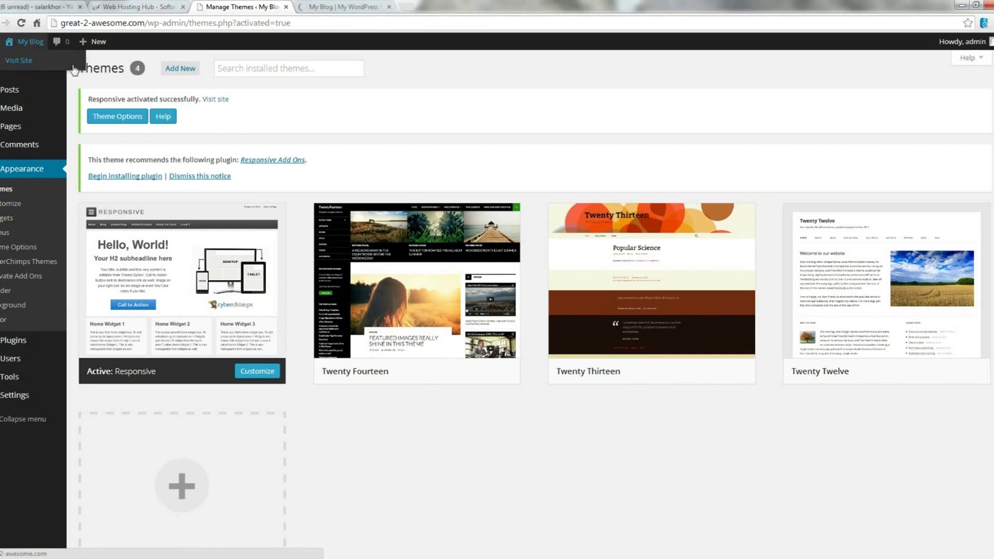
left_click(365, 8)
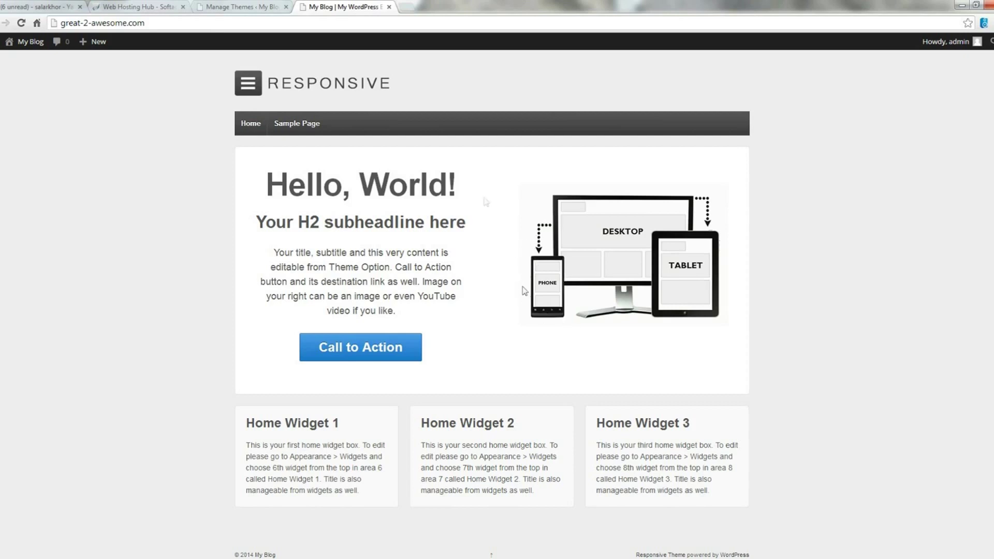
Narrow the browser window to view the adaptive layout, then maximize it again.
double_click(496, 5)
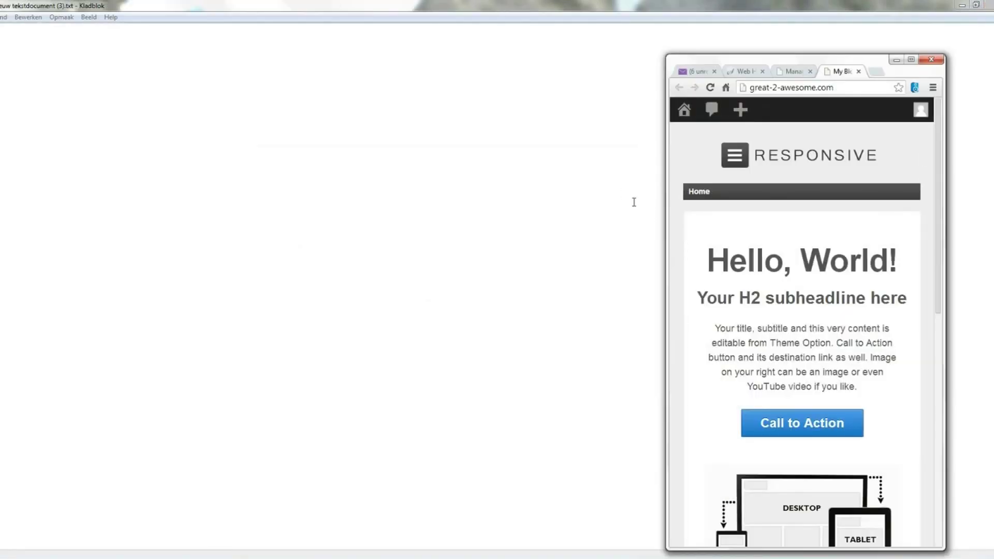
left_click_drag(667, 222, 616, 230)
scroll(390, 246, "down", 1)
scroll(650, 257, "down", 8)
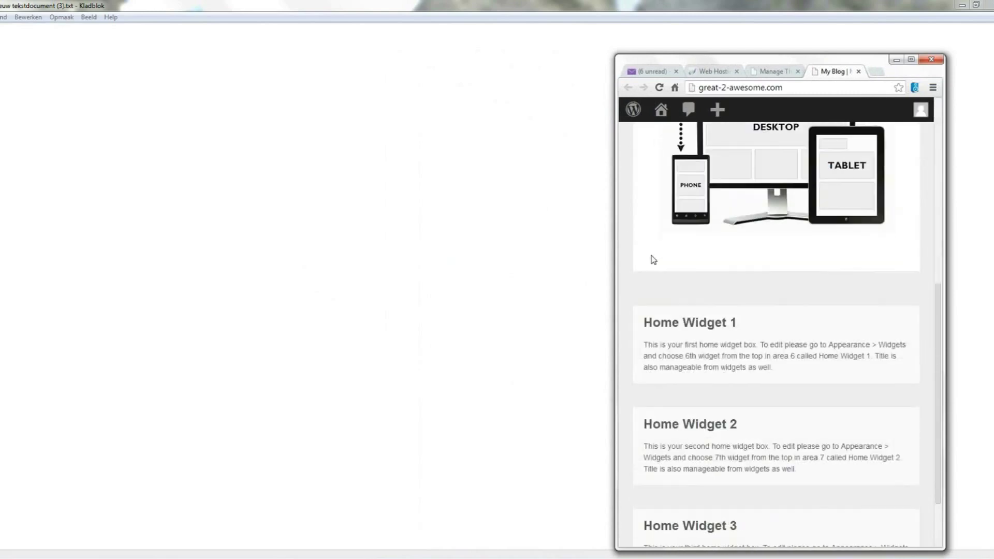
left_click(913, 61)
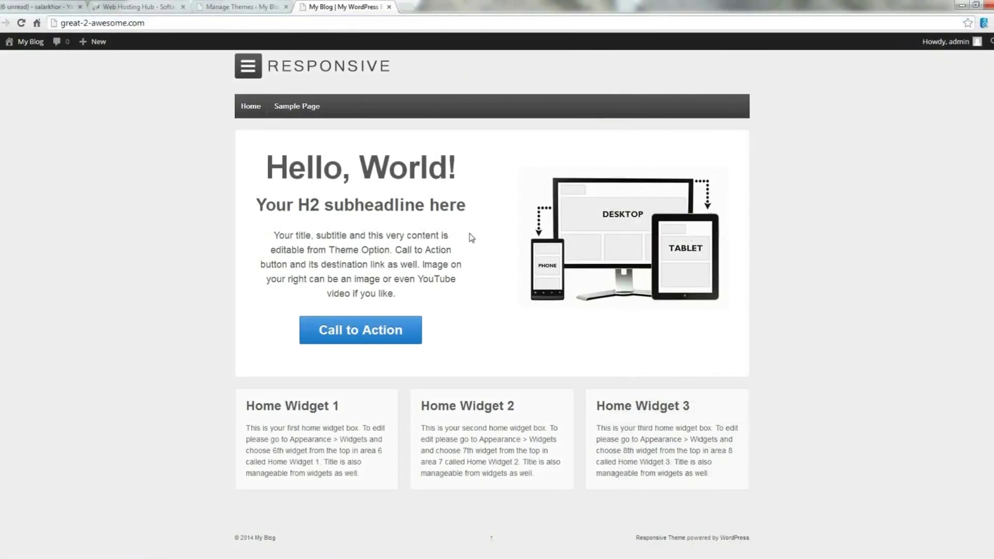